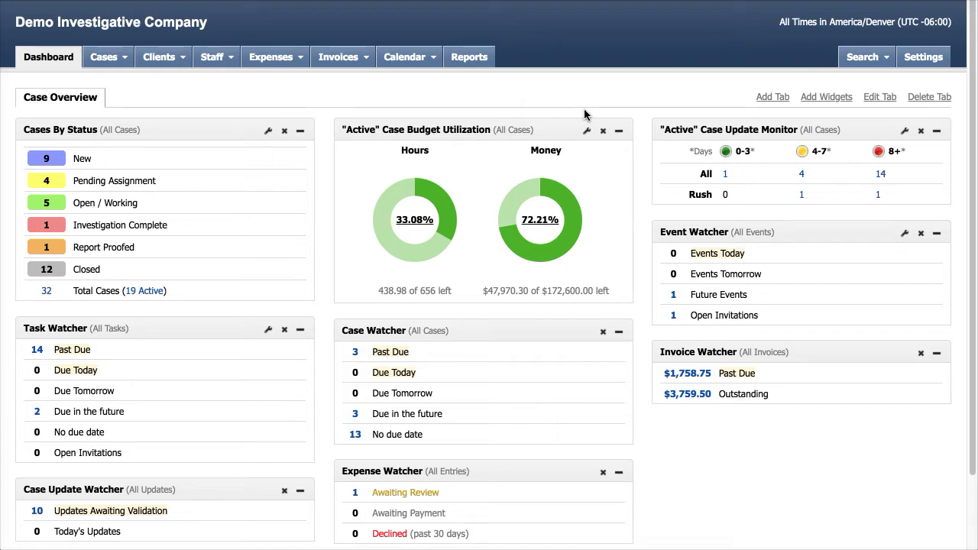
Step: Start new invitations for the "Video Surveillance of Subject at Birthday Party" event in the agenda of recent case 00022CR-01
{"action": "left_click", "coordinate": [109, 63]}
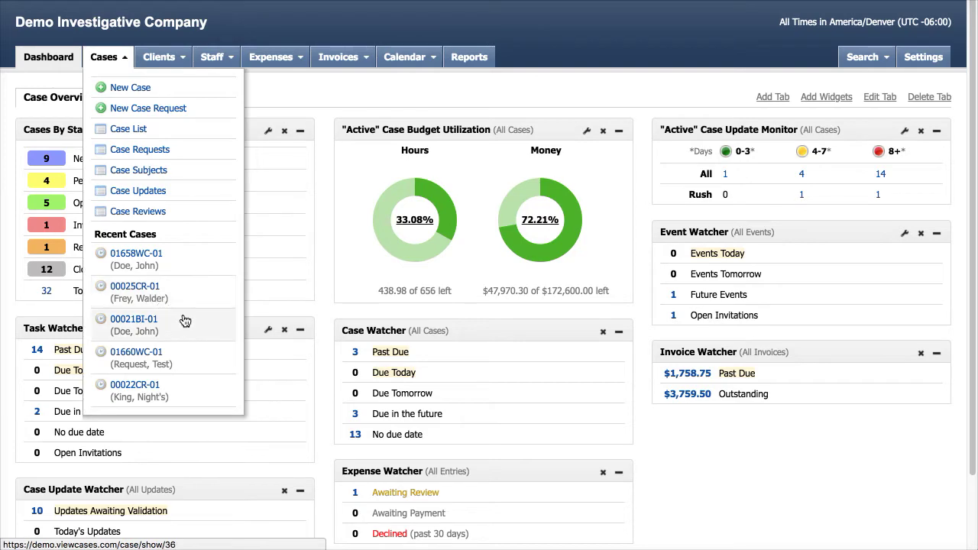
{"action": "left_click", "coordinate": [197, 387]}
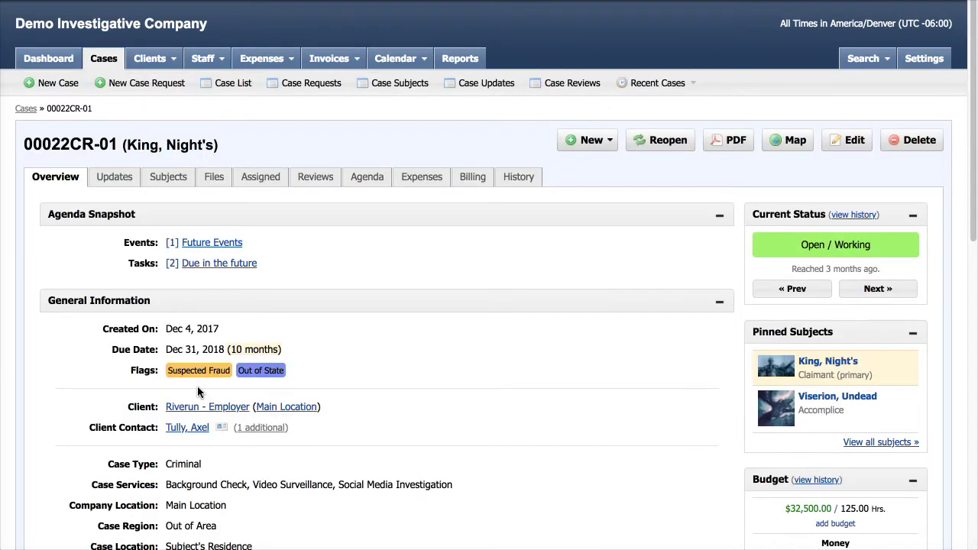
{"action": "left_click", "coordinate": [378, 182]}
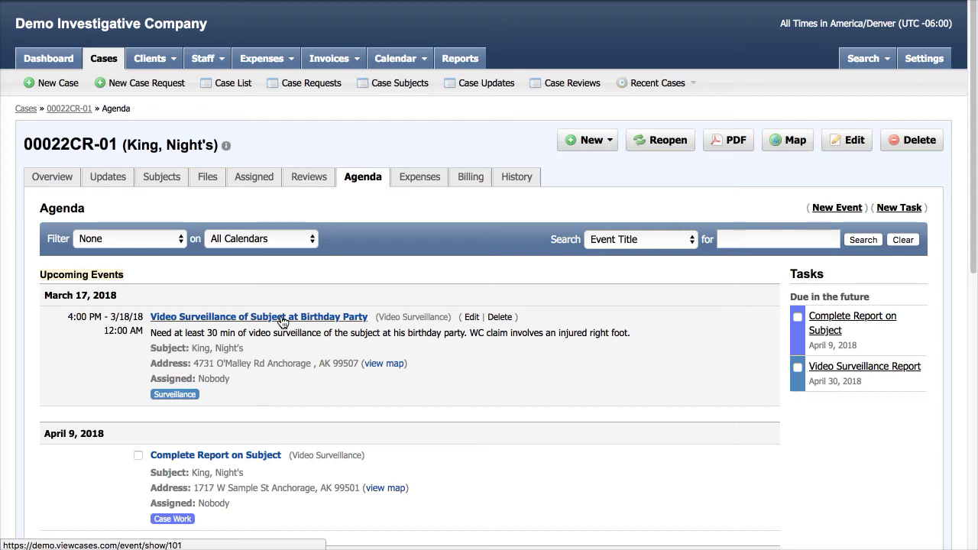
{"action": "left_click", "coordinate": [234, 318]}
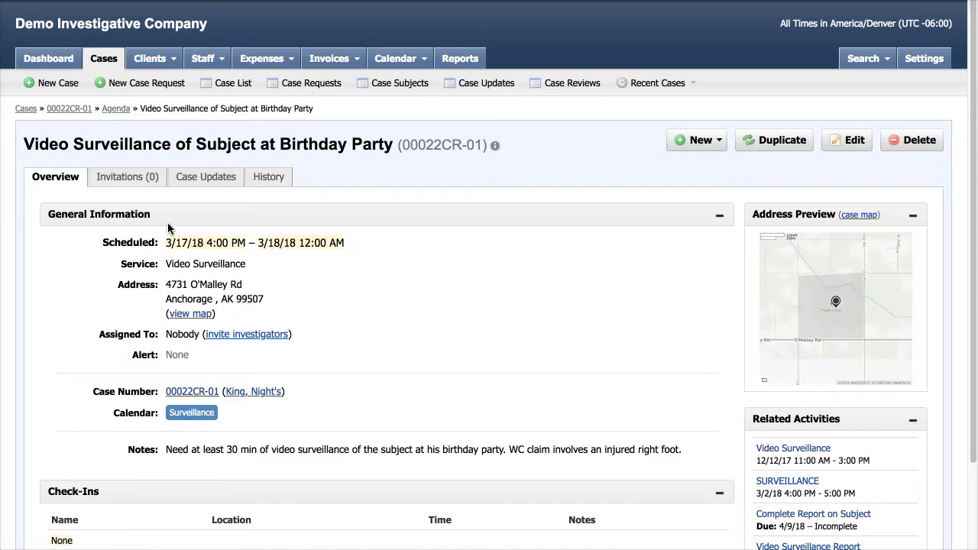
{"action": "left_click", "coordinate": [150, 179]}
{"action": "left_click", "coordinate": [888, 209]}
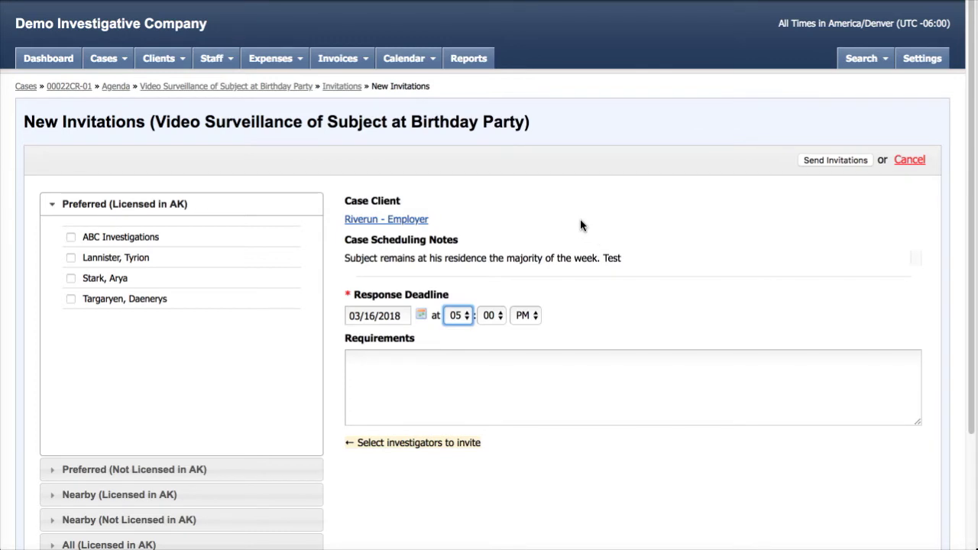
Step: Set the invitations' response deadline to 03/16/2018 at 05:00 PM
{"action": "left_click", "coordinate": [406, 316]}
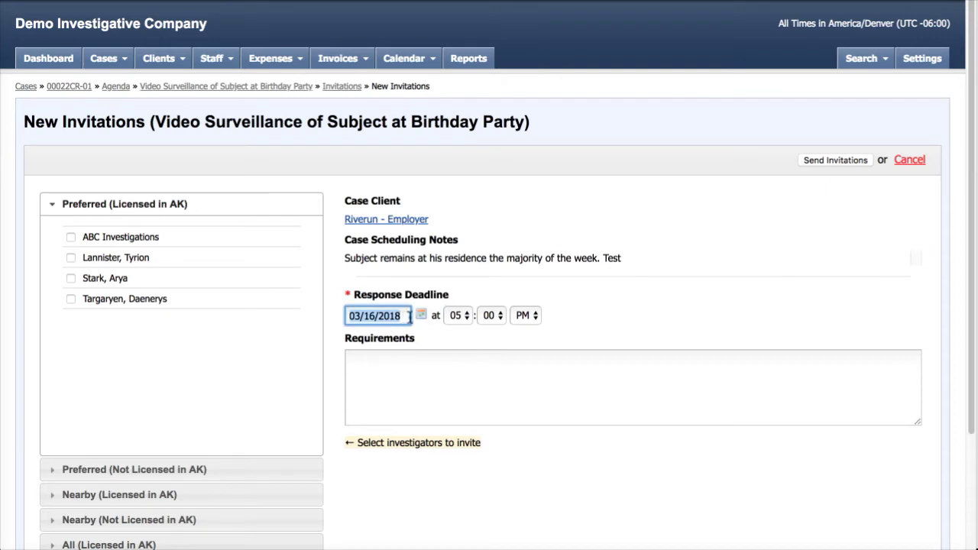
{"action": "left_click", "coordinate": [423, 319]}
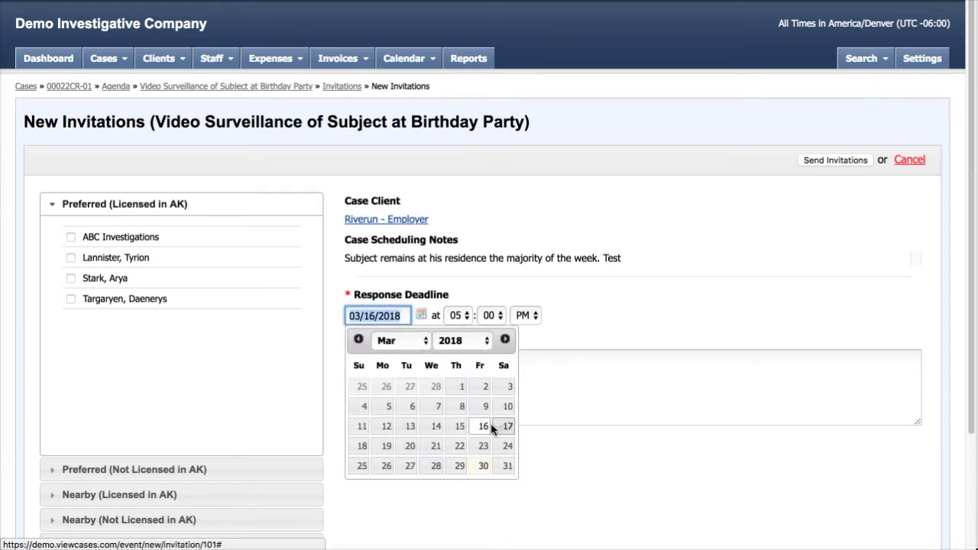
{"action": "left_click", "coordinate": [482, 428]}
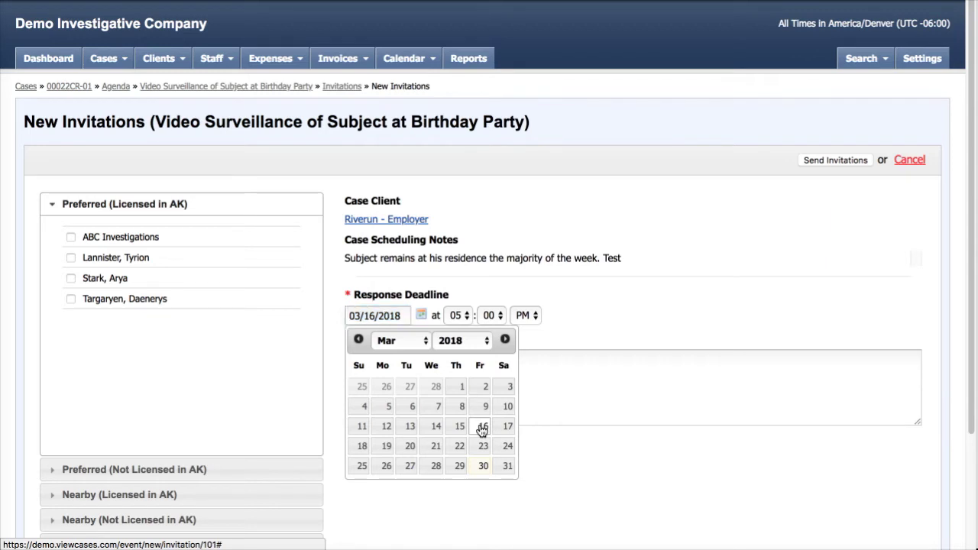
{"action": "left_click", "coordinate": [458, 320]}
{"action": "left_click", "coordinate": [458, 319]}
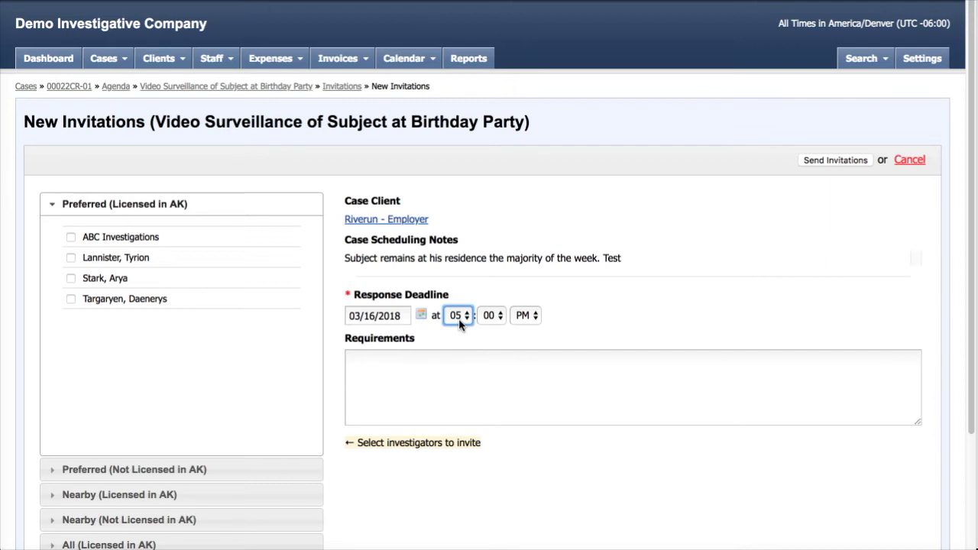
Step: Enter the requirements "Cannot expense more than 15 miles or more than 30 minutes of travel time while working this event."
{"action": "left_click", "coordinate": [598, 363]}
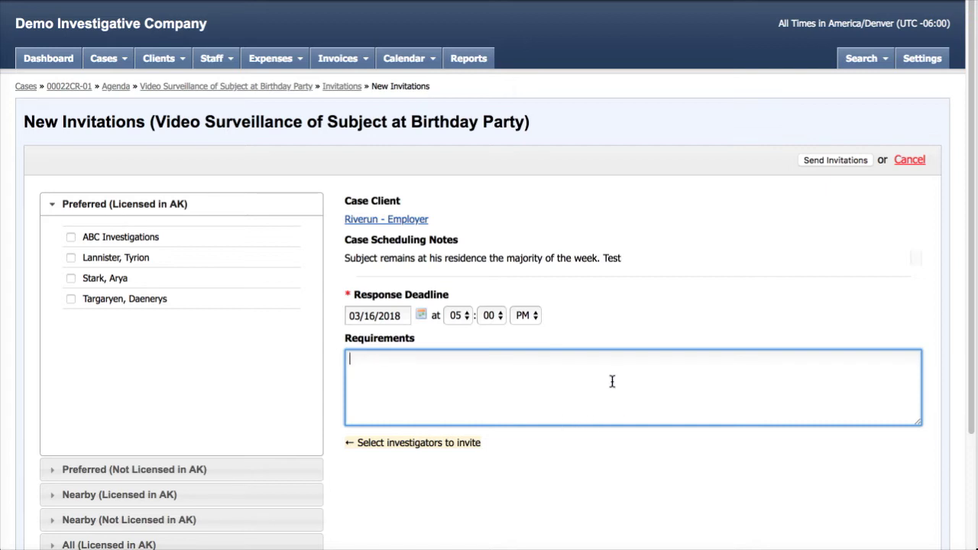
{"action": "type", "text": "Cannot expense more than"}
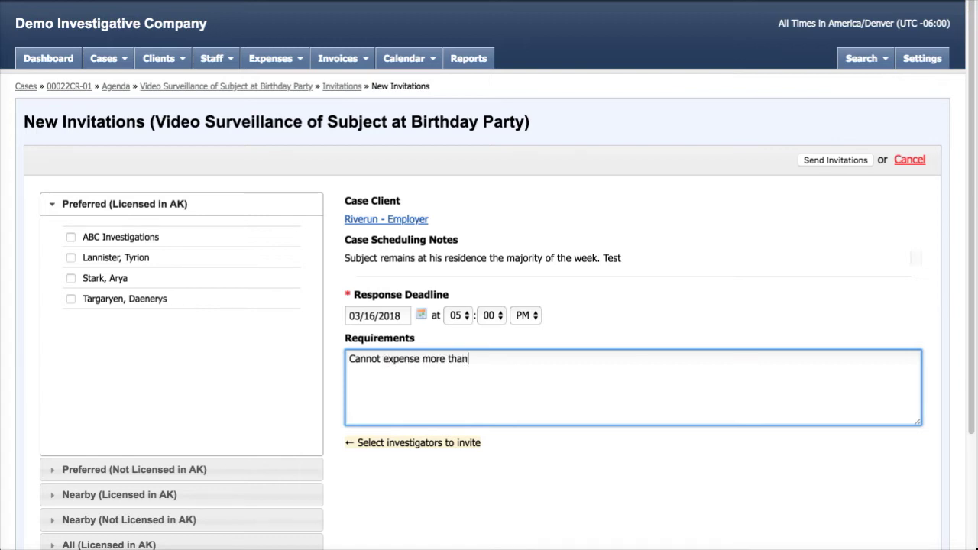
{"action": "type", "text": " 15 miles an"}
{"action": "key", "text": "BackSpace"}
{"action": "key", "text": "BackSpace"}
{"action": "type", "text": "or more than 30"}
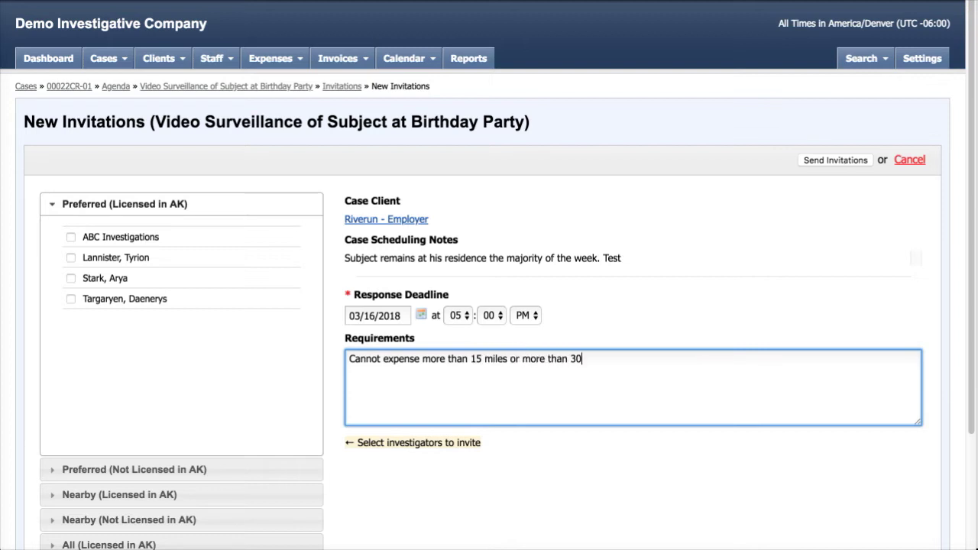
{"action": "type", "text": " minutes of te"}
{"action": "key", "text": "BackSpace"}
{"action": "type", "text": "ravel"}
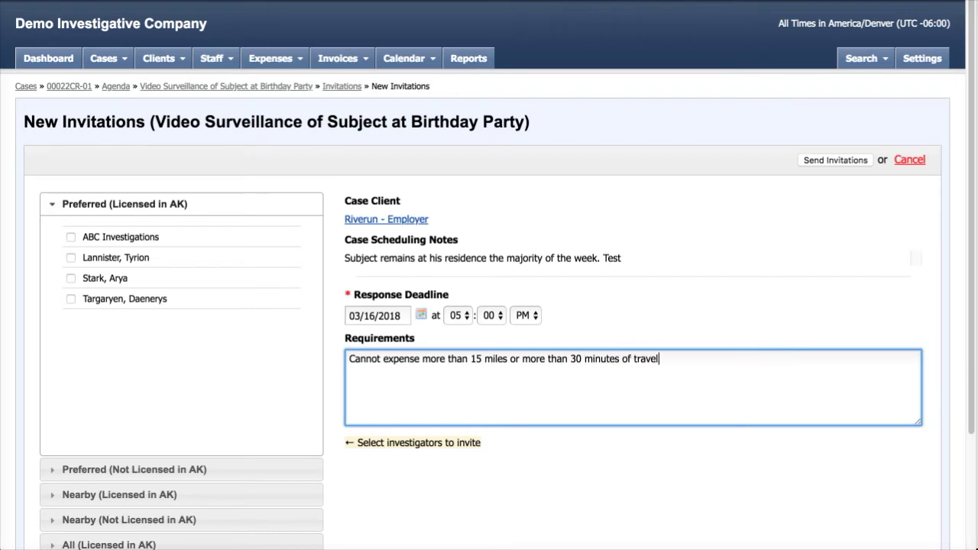
{"action": "type", "text": " time while working this event."}
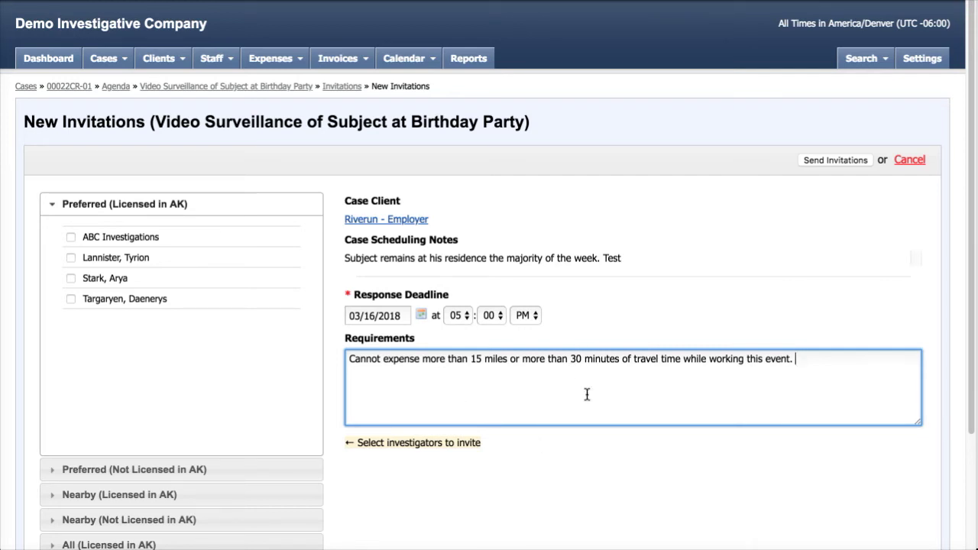
{"action": "left_click", "coordinate": [417, 261]}
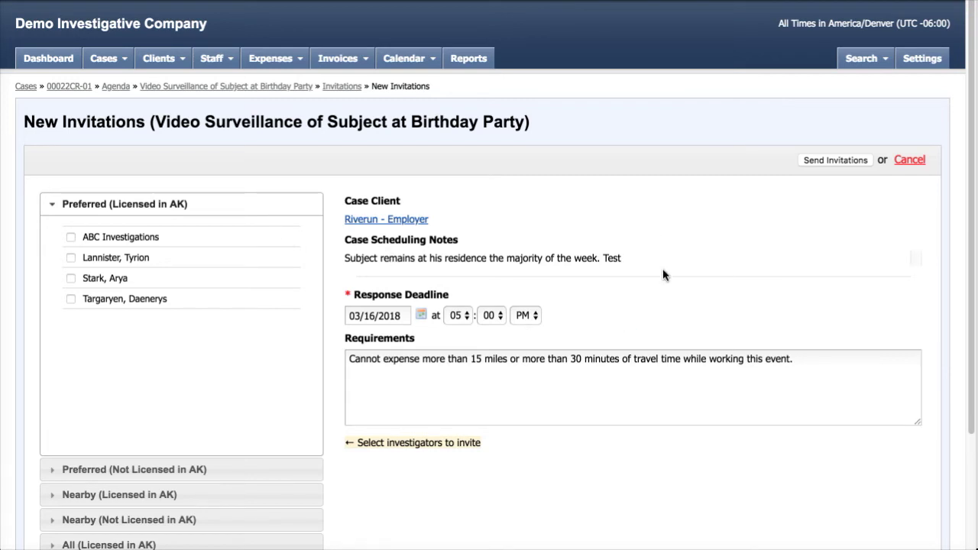
Step: Select ABC Investigations and the three other preferred investigators licensed in AK, and send them the invitations
{"action": "scroll", "coordinate": [662, 272], "scroll_direction": "down", "scroll_amount": 2}
{"action": "scroll", "coordinate": [662, 275], "scroll_direction": "down", "scroll_amount": 1}
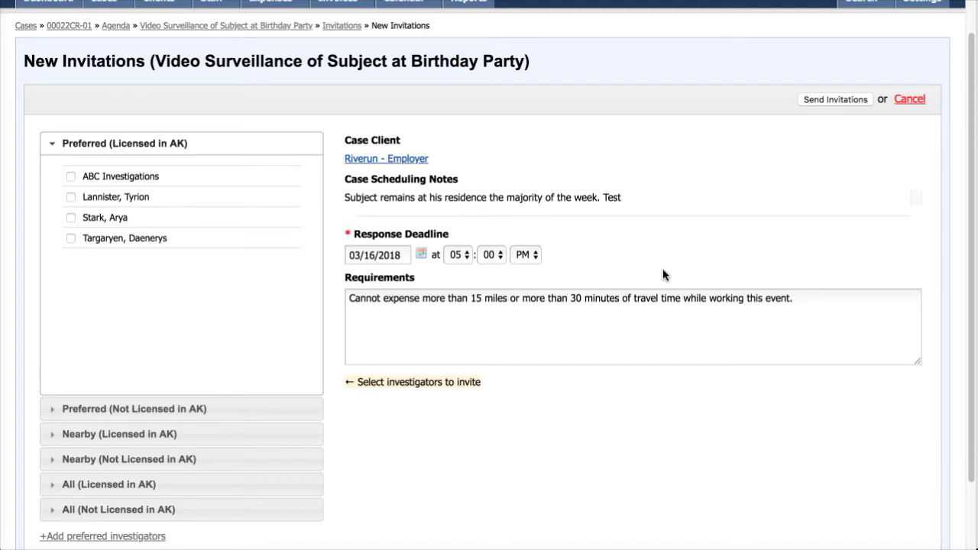
{"action": "scroll", "coordinate": [672, 268], "scroll_direction": "down", "scroll_amount": 1}
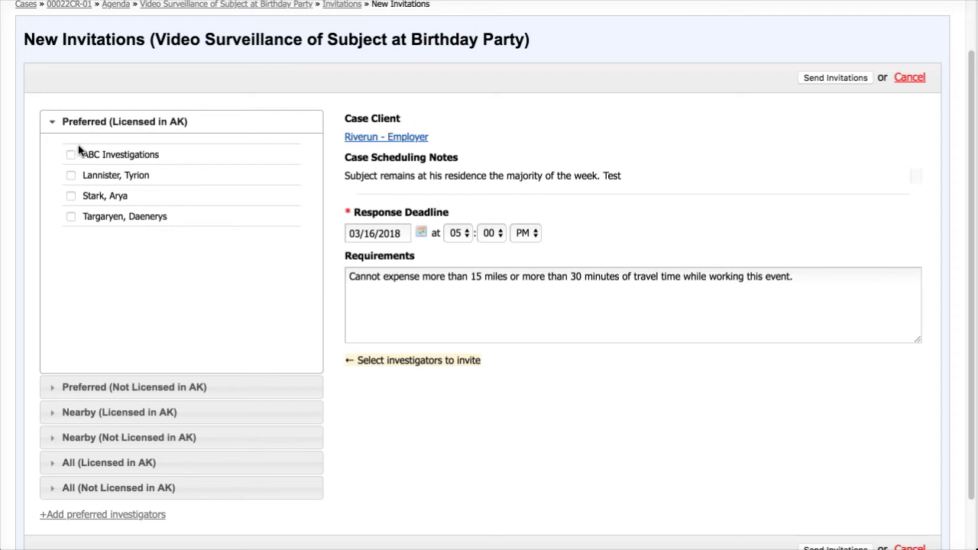
{"action": "left_click", "coordinate": [70, 155]}
{"action": "left_click", "coordinate": [71, 175]}
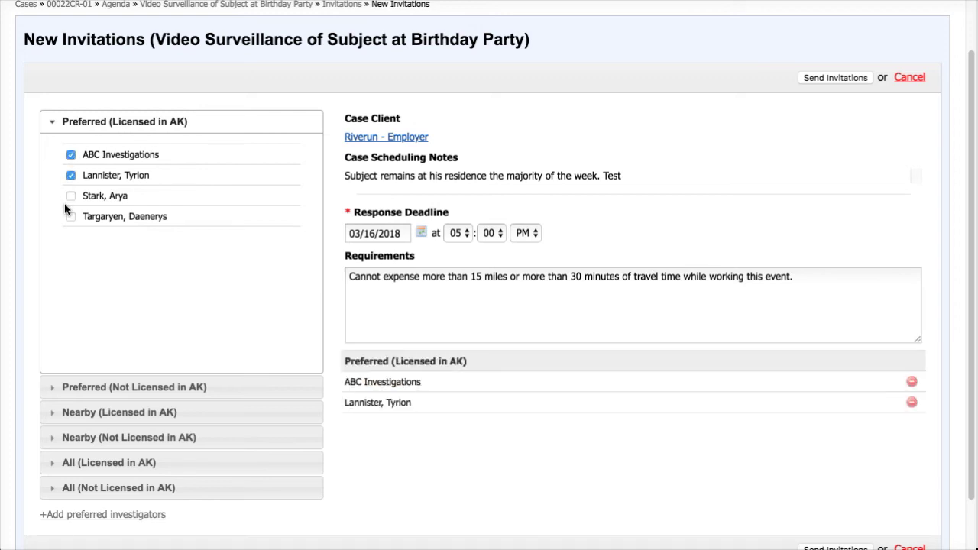
{"action": "left_click", "coordinate": [70, 196]}
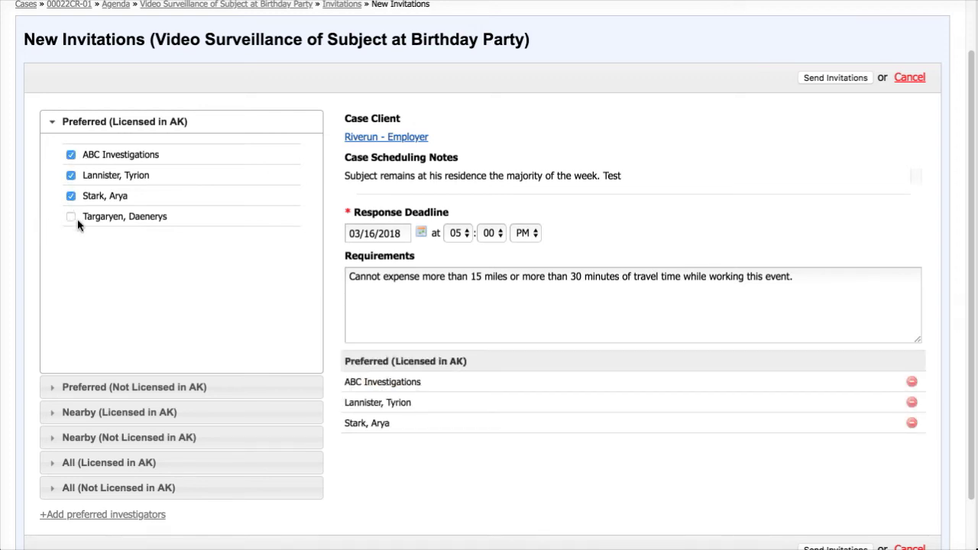
{"action": "left_click", "coordinate": [71, 217]}
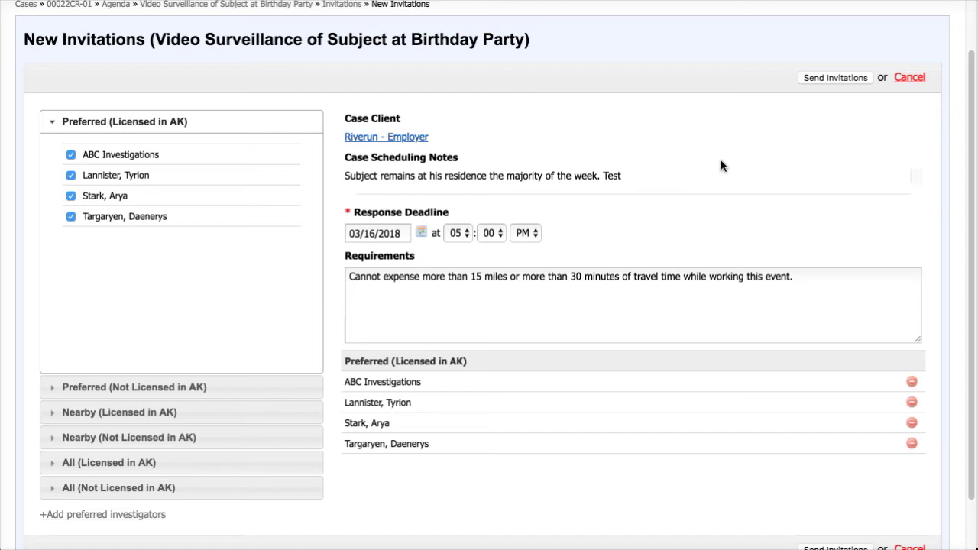
{"action": "left_click", "coordinate": [809, 78]}
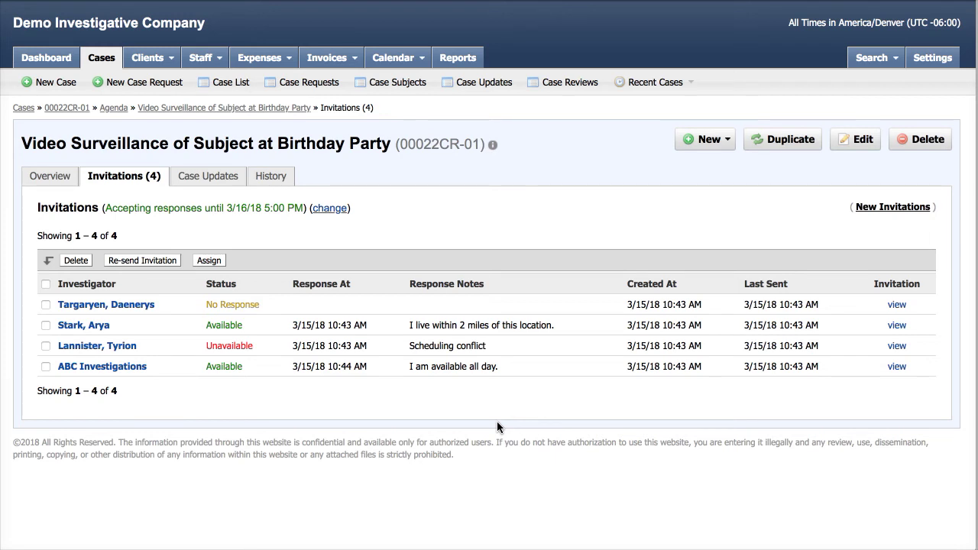
Step: Assign ABC Investigations to the event, with invitation responses disabled and the other "Available" investigators declined
{"action": "left_click", "coordinate": [45, 366]}
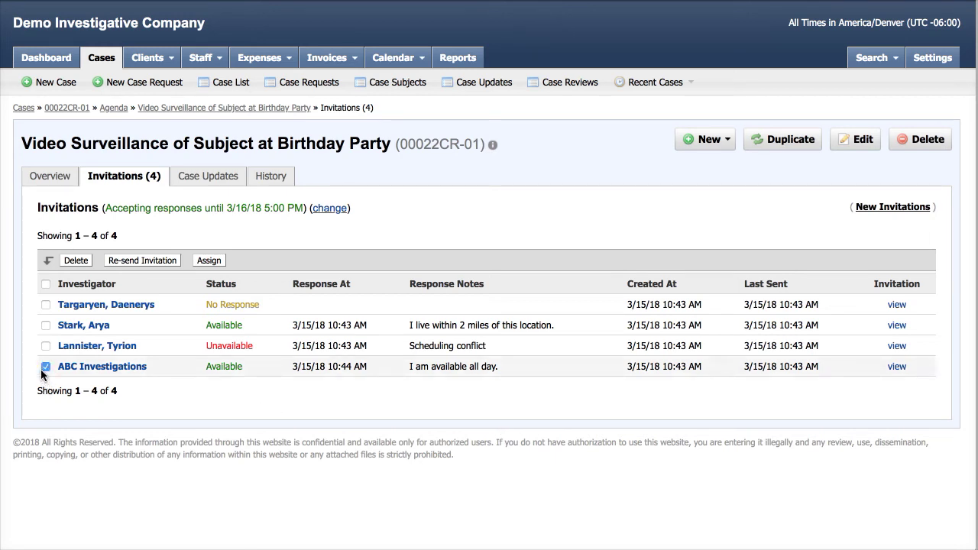
{"action": "left_click", "coordinate": [209, 262]}
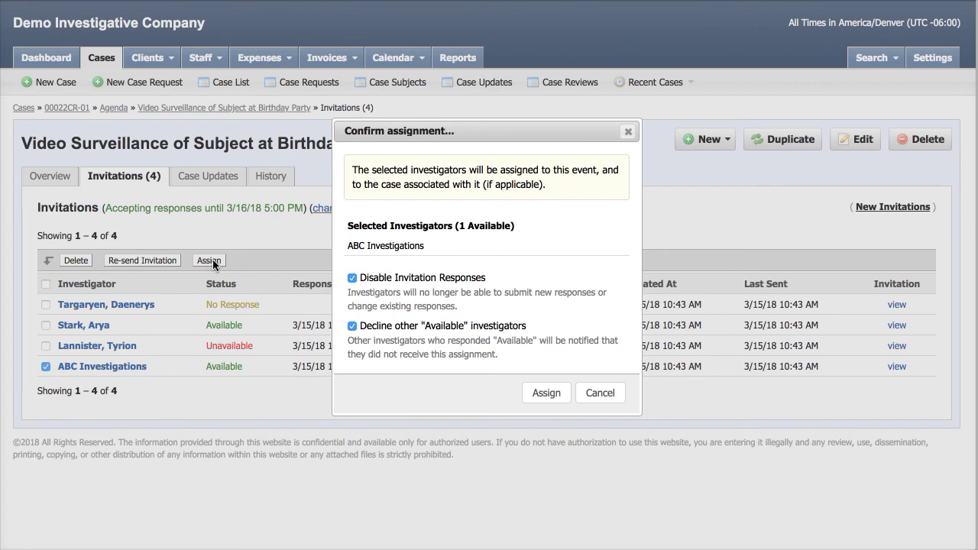
{"action": "left_click", "coordinate": [534, 393]}
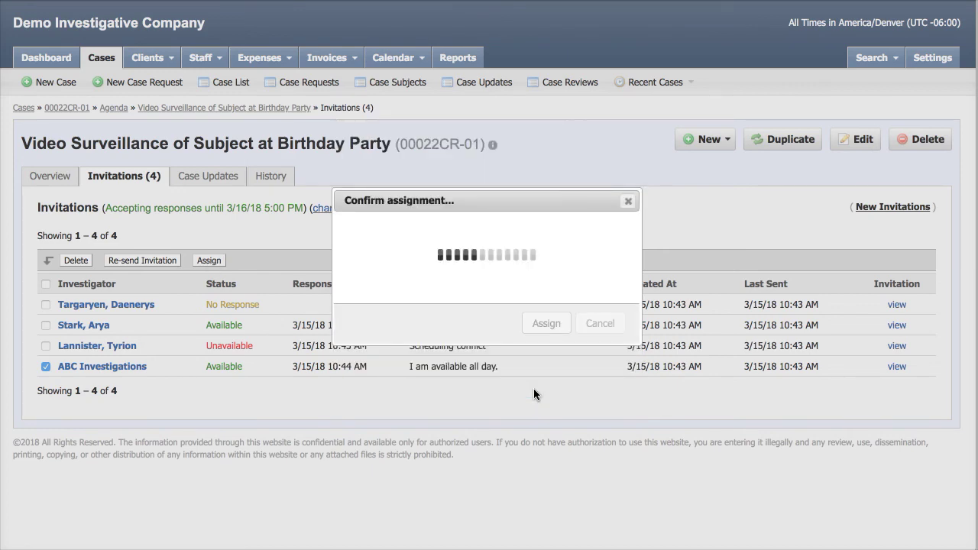